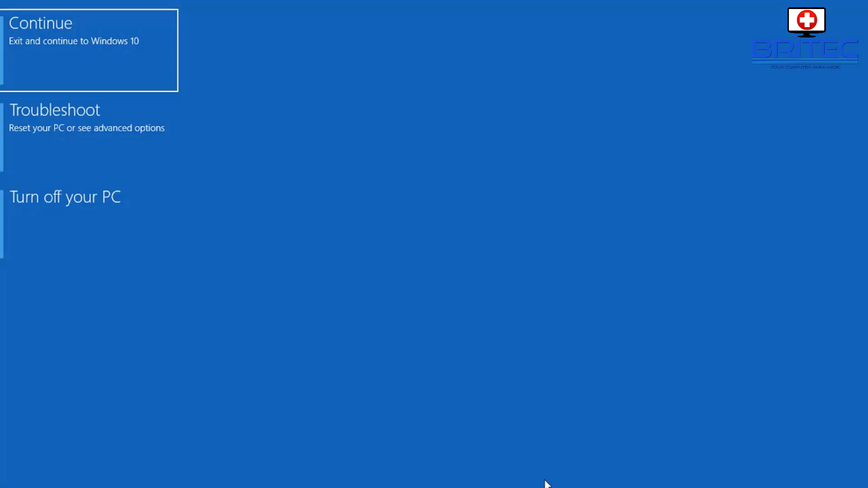
Open System Restore from Troubleshoot > Advanced options and sign in with the local account
{"action": "left_click", "coordinate": [123, 141]}
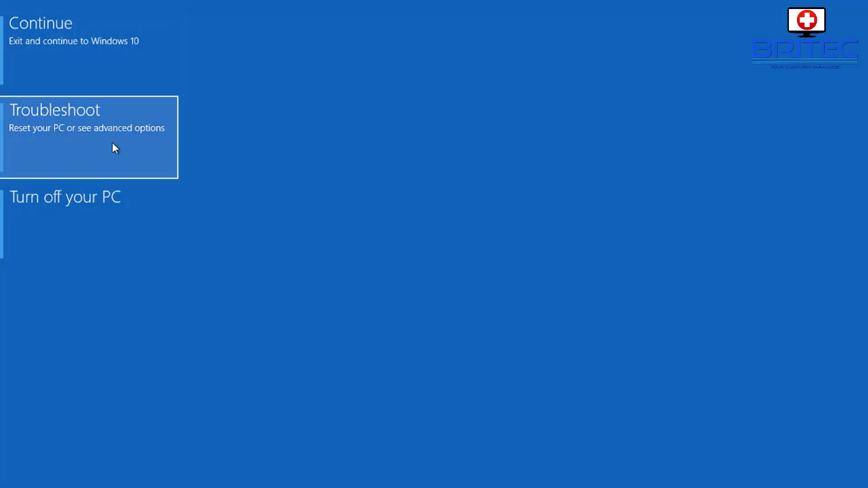
{"action": "left_click", "coordinate": [113, 143]}
{"action": "left_click", "coordinate": [113, 143]}
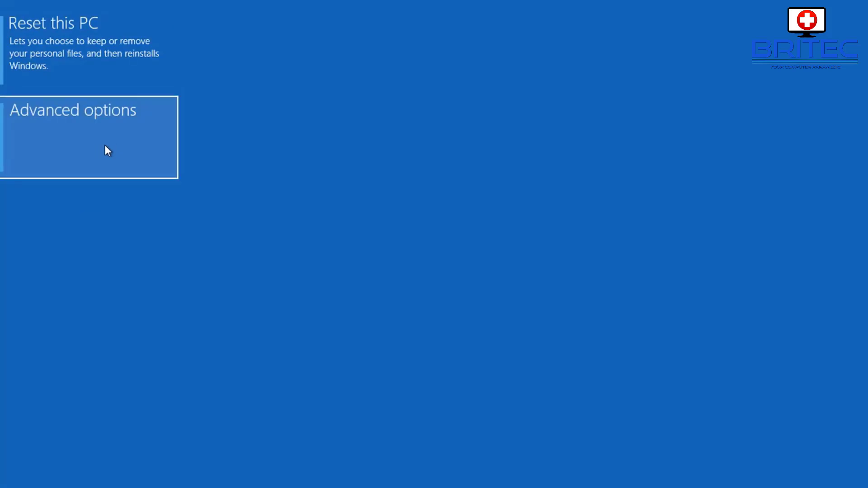
{"action": "left_click", "coordinate": [121, 143]}
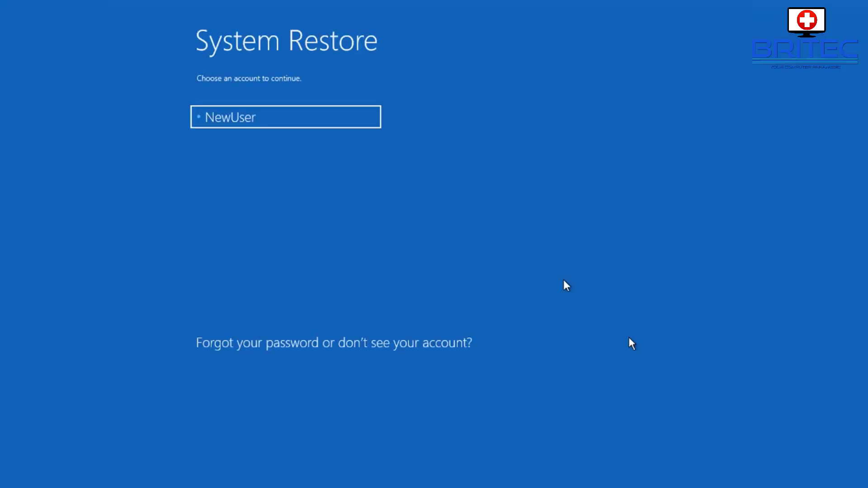
{"action": "left_click", "coordinate": [298, 118]}
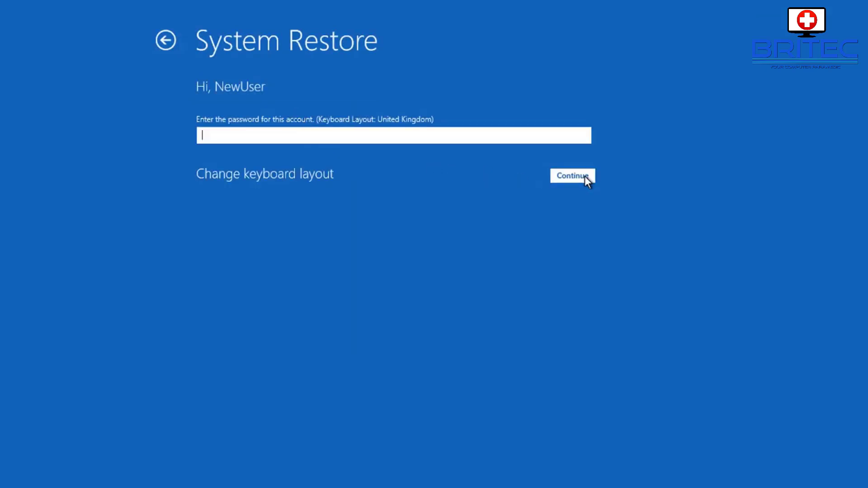
{"action": "left_click", "coordinate": [572, 176]}
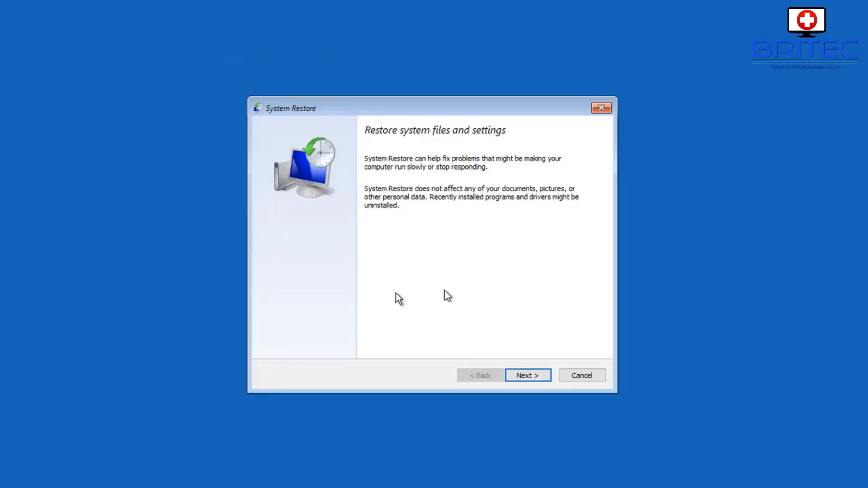
Select the manual Backup restore point from the list of restore points
{"action": "left_click", "coordinate": [529, 377]}
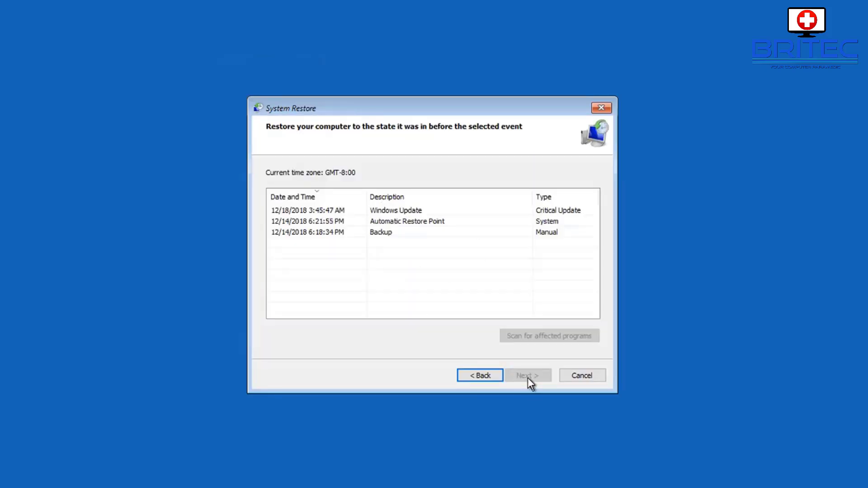
{"action": "left_click", "coordinate": [335, 211]}
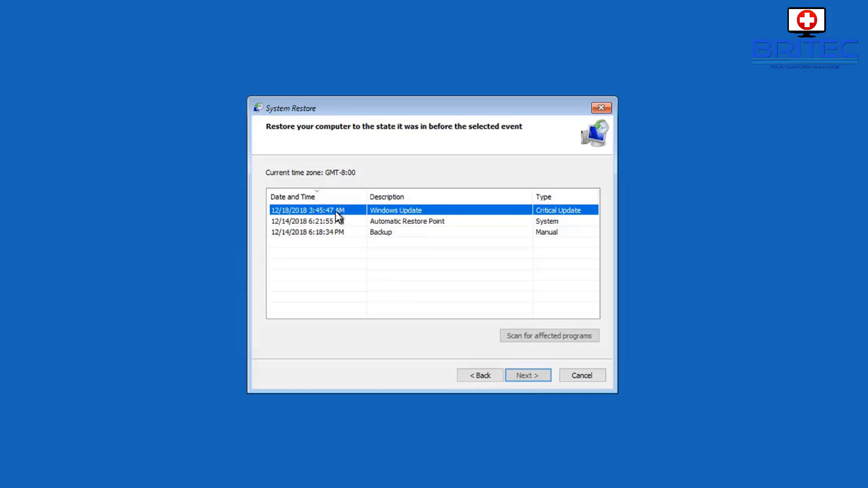
{"action": "left_click", "coordinate": [333, 221]}
{"action": "left_click", "coordinate": [329, 233]}
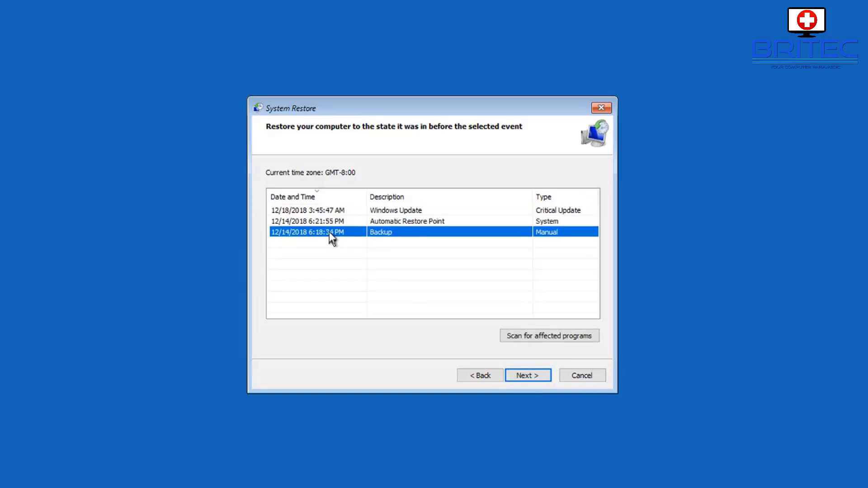
{"action": "left_click", "coordinate": [327, 222]}
{"action": "left_click", "coordinate": [328, 214]}
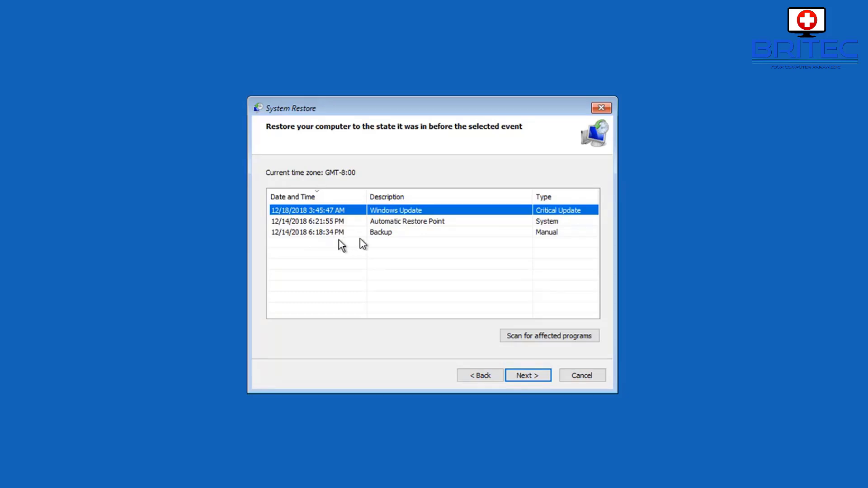
{"action": "left_click", "coordinate": [329, 234]}
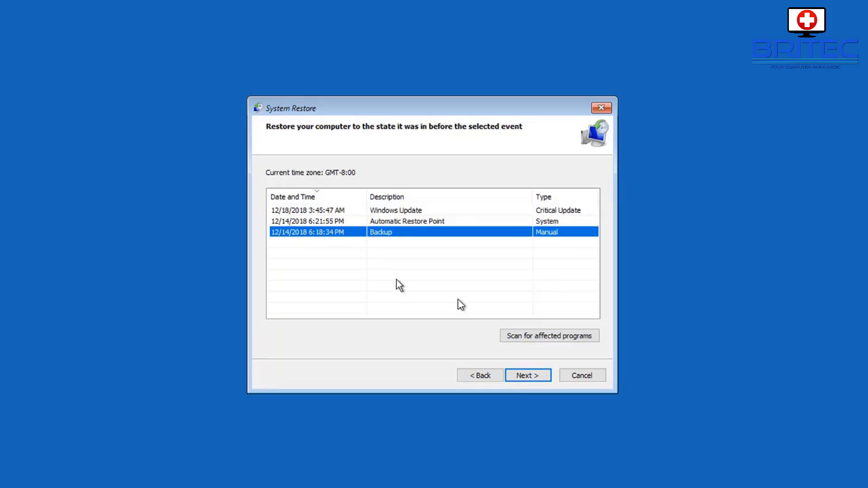
Review the Backup restore point confirmation for Local Disk (C:), then cancel System Restore
{"action": "left_click", "coordinate": [524, 377]}
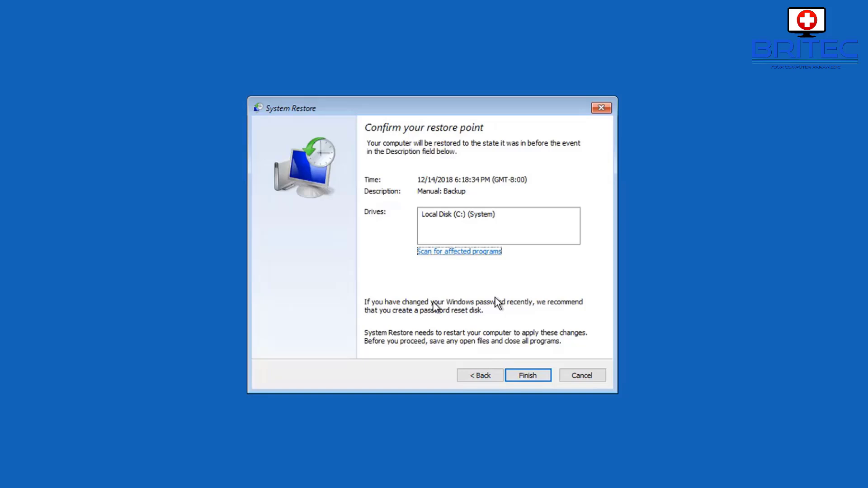
{"action": "left_click", "coordinate": [452, 216]}
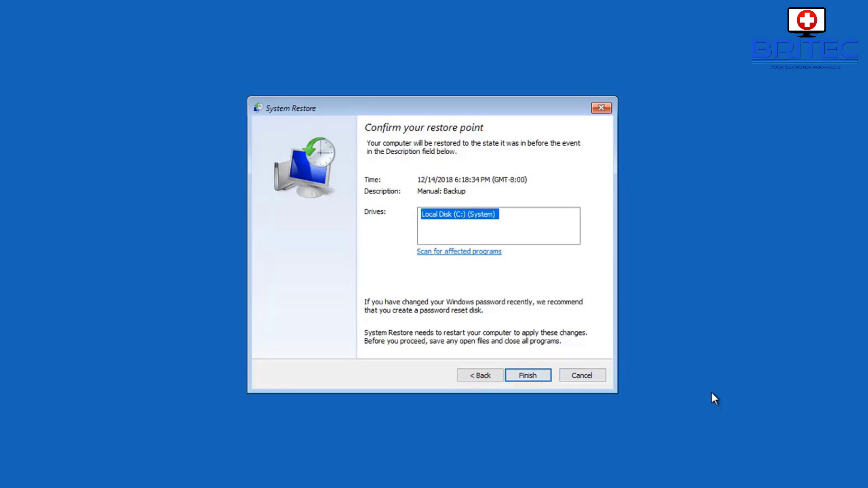
{"action": "left_click", "coordinate": [594, 373]}
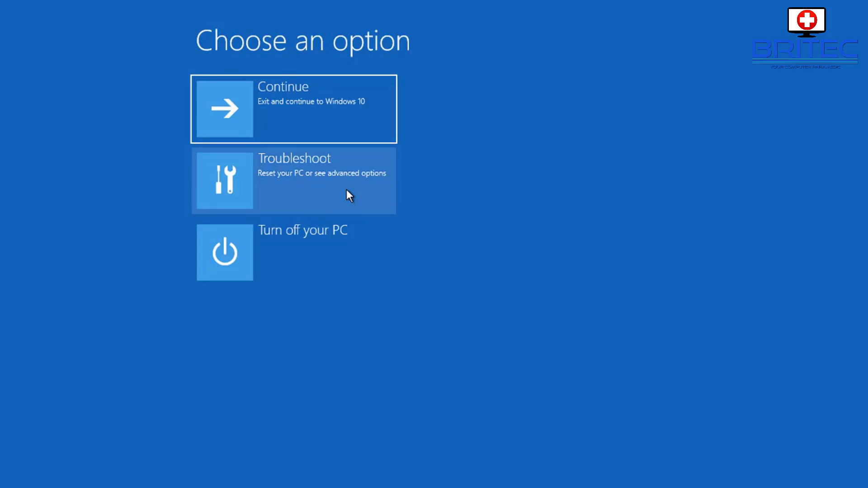
Launch Command Prompt from Advanced options and run Bootrec /fixmbr
{"action": "left_click", "coordinate": [349, 196]}
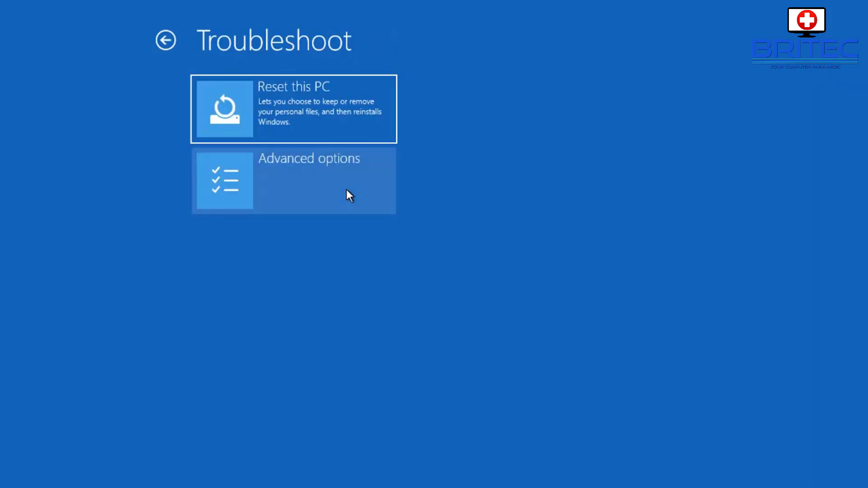
{"action": "left_click", "coordinate": [346, 190]}
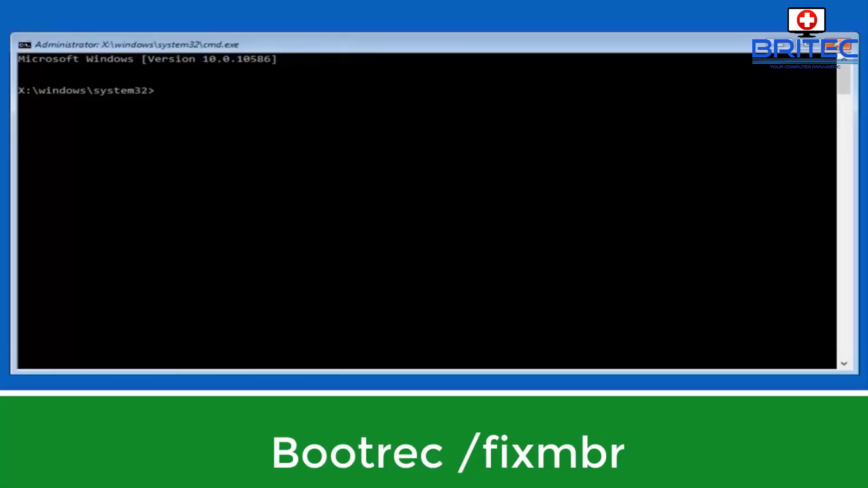
{"action": "type", "text": "Bootrec /fixmbr"}
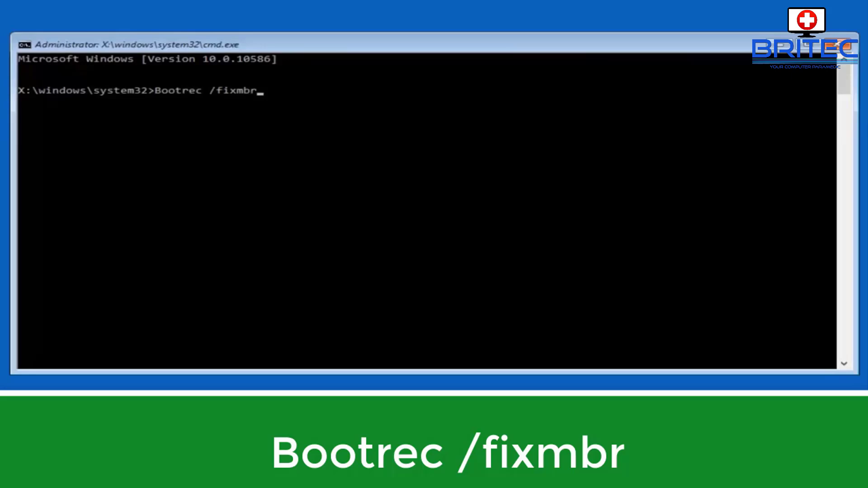
{"action": "key", "text": "Return"}
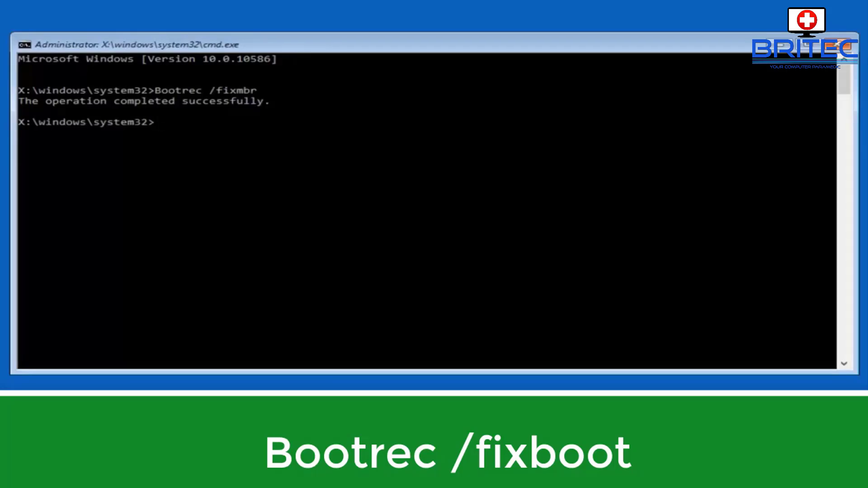
Run Bootrec /fixboot, then back up the BCD store with bcdedit /export c:\bcdbackup
{"action": "type", "text": "Bootrec /"}
{"action": "type", "text": "fixboot"}
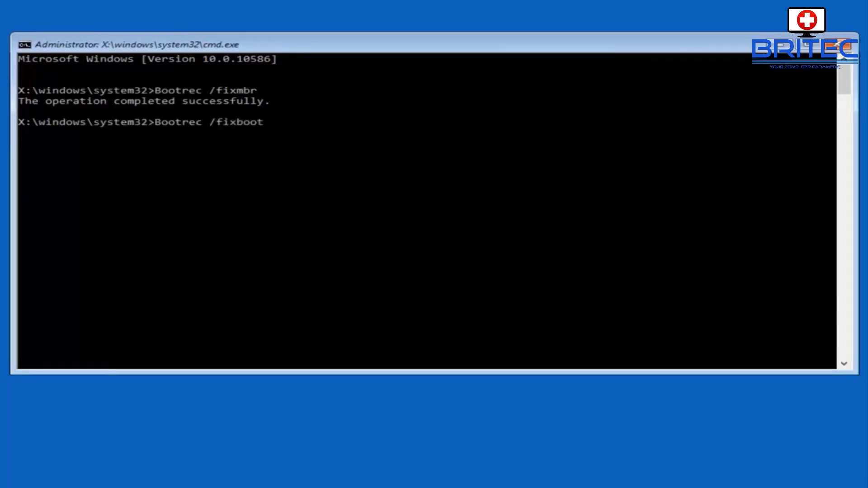
{"action": "key", "text": "Return"}
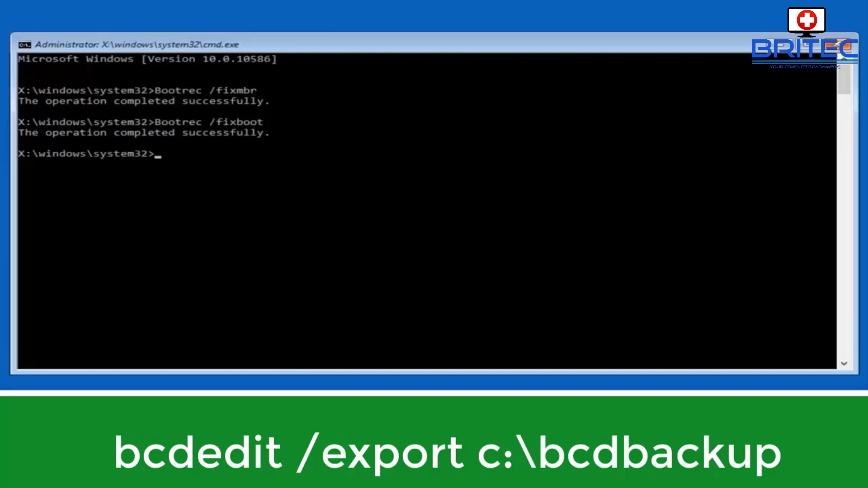
{"action": "type", "text": "bcdedit /exp"}
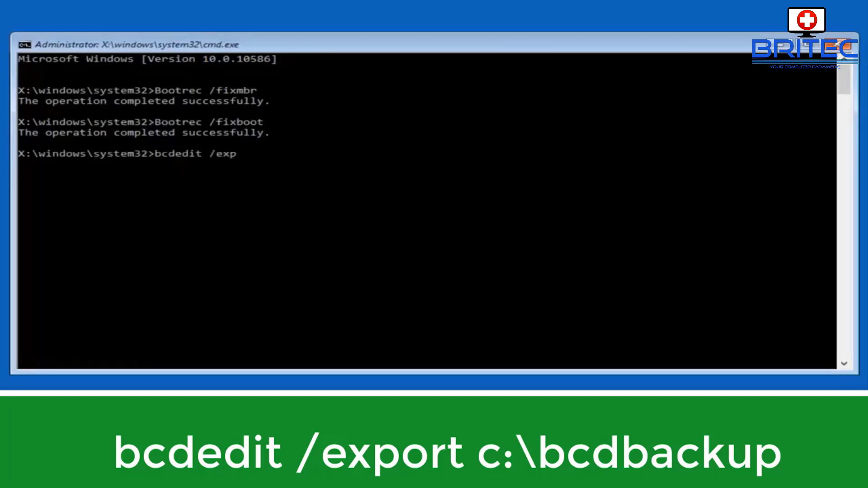
{"action": "type", "text": "ort c:\\bcdbackup"}
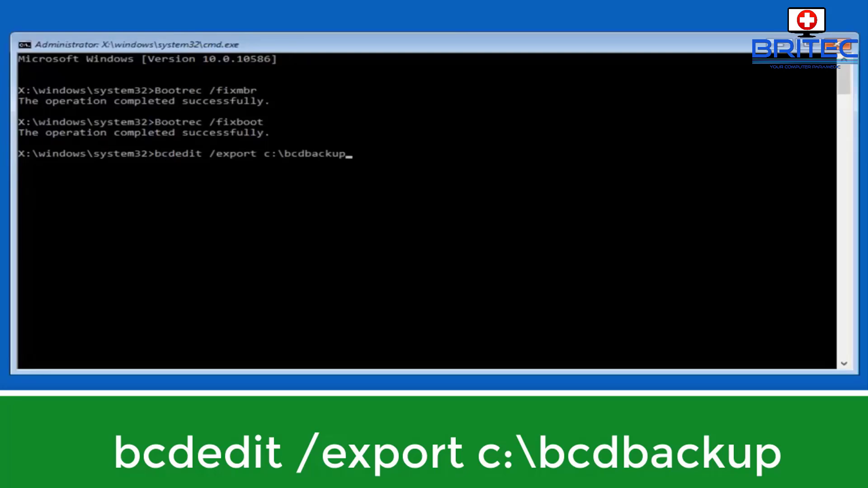
{"action": "key", "text": "Return"}
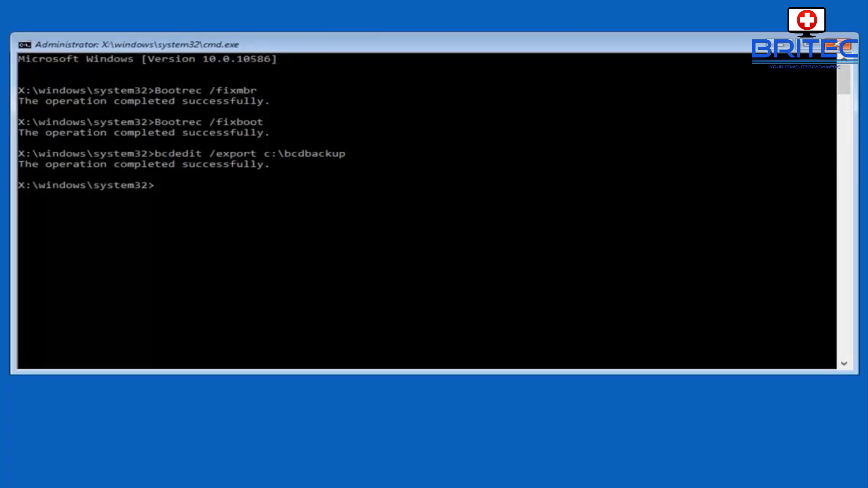
Run attrib c:\boot\bcd -h -r -s, then ren c:\boot\bcd bcd.old
{"action": "type", "text": "att"}
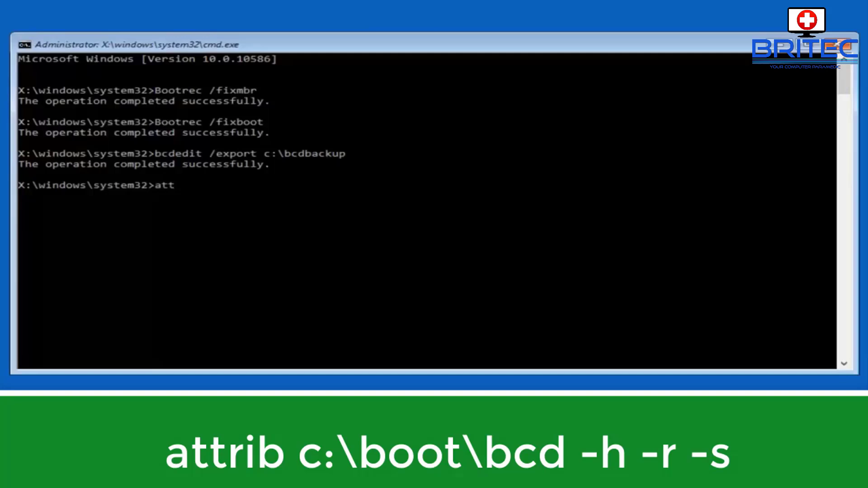
{"action": "type", "text": "rib c:\boot"}
{"action": "type", "text": "\bcd"}
{"action": "type", "text": " -h"}
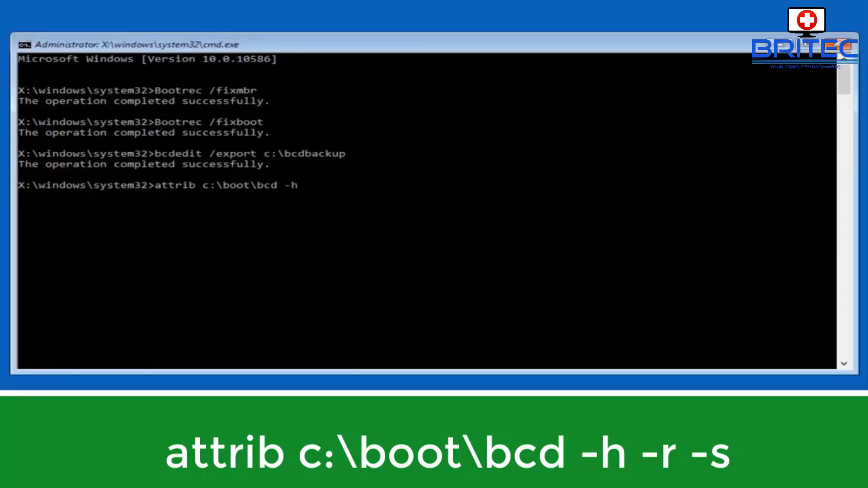
{"action": "type", "text": " -r -s"}
{"action": "key", "text": "Return"}
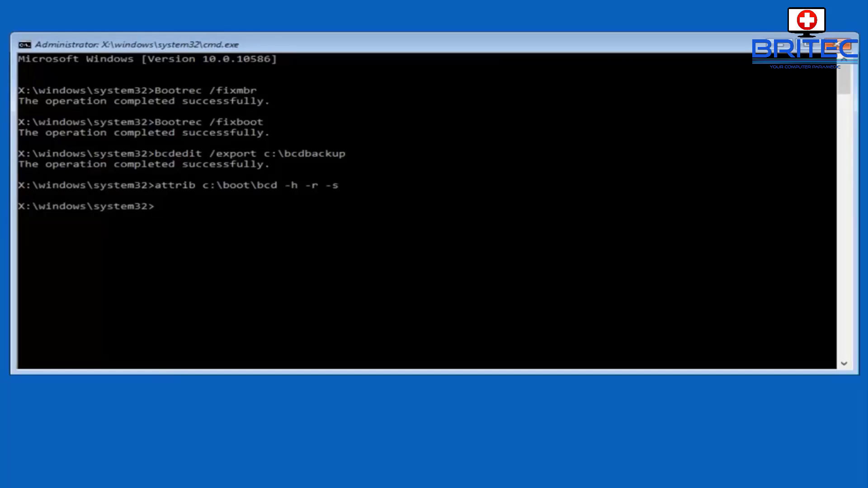
{"action": "type", "text": "ren"}
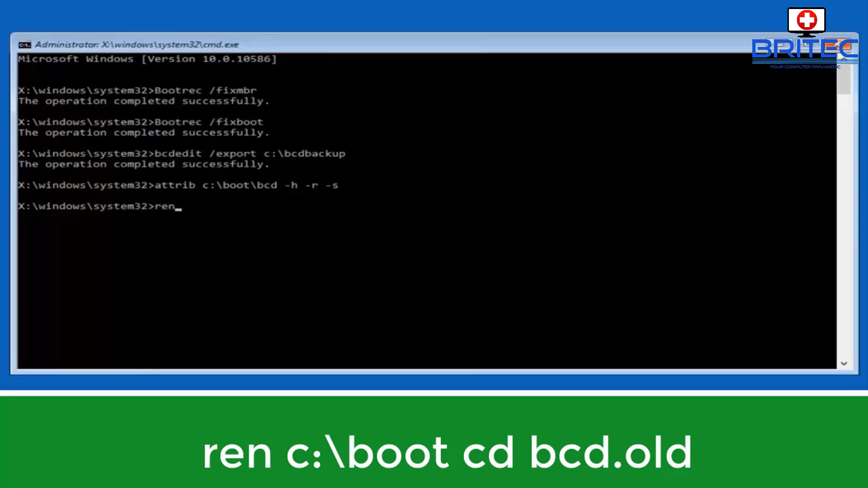
{"action": "type", "text": " c:\boot\bcd"}
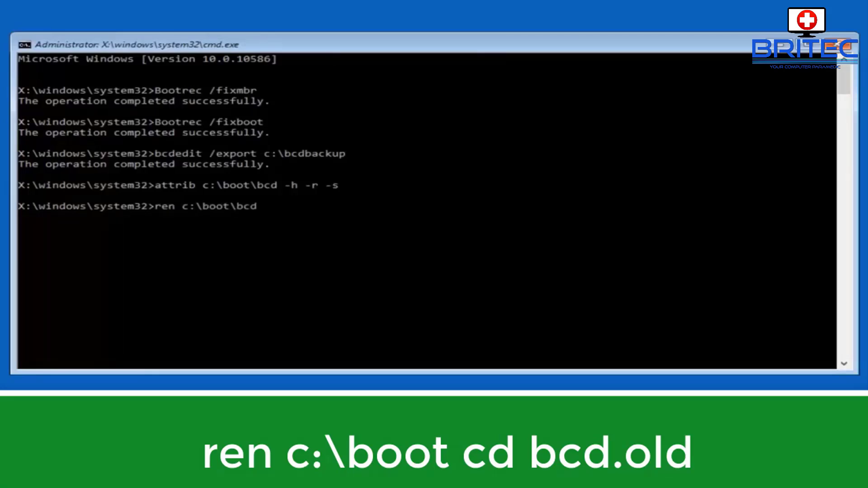
{"action": "type", "text": " bcd.old"}
{"action": "key", "text": "Return"}
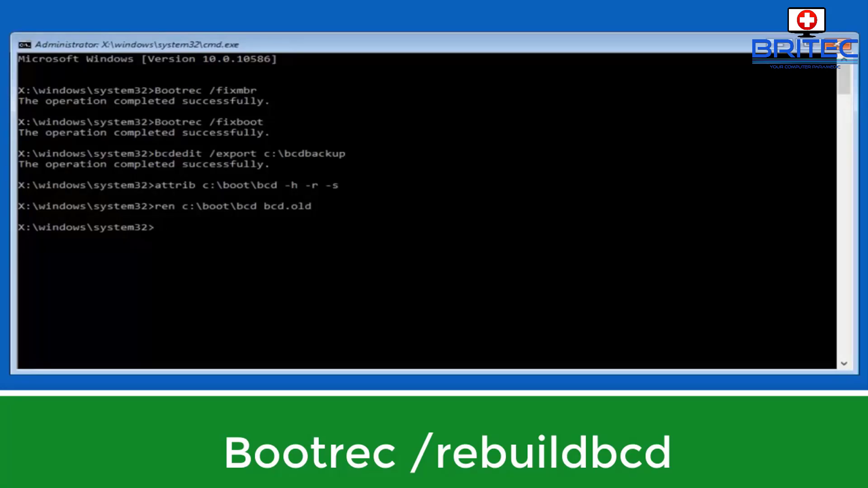
Run bootrec /rebuildbcd, answer Y to add C:\Windows, then exit Command Prompt
{"action": "type", "text": "bootrec /reb"}
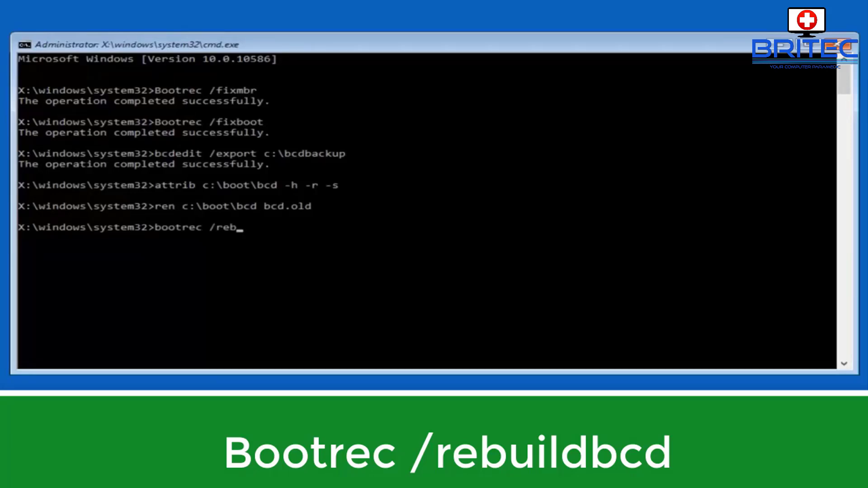
{"action": "type", "text": "uildbcd"}
{"action": "key", "text": "Return"}
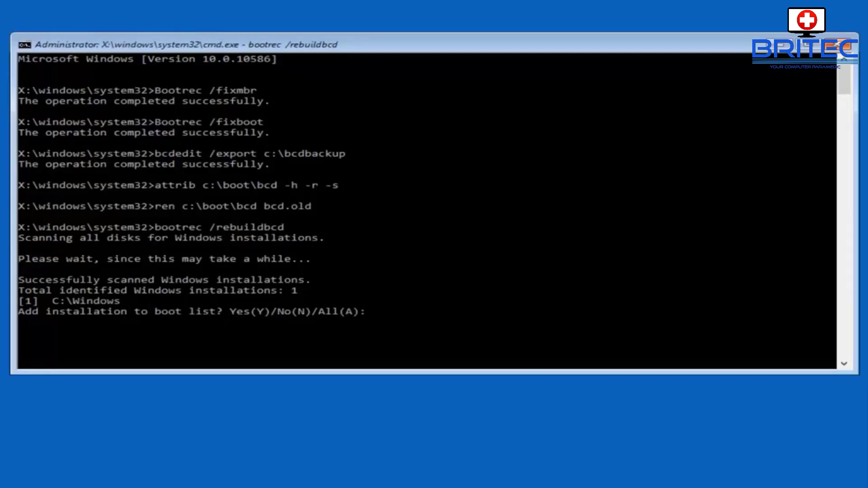
{"action": "type", "text": "Y"}
{"action": "key", "text": "Return"}
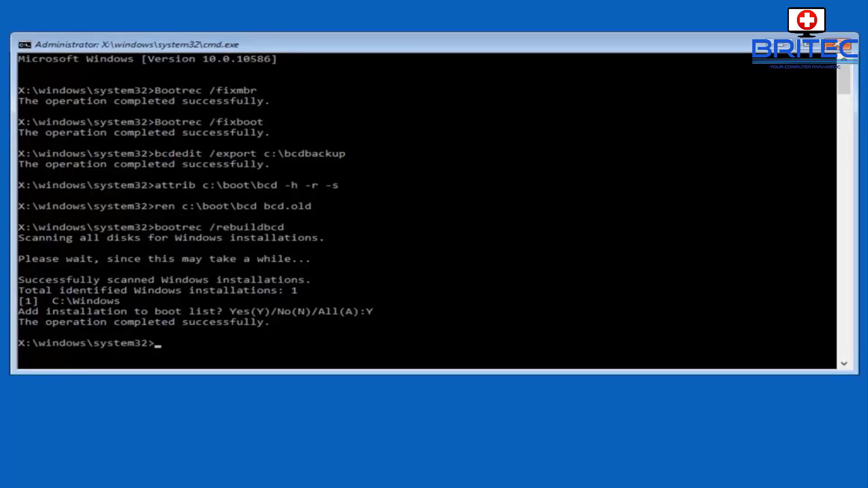
{"action": "type", "text": "exit"}
{"action": "key", "text": "Return"}
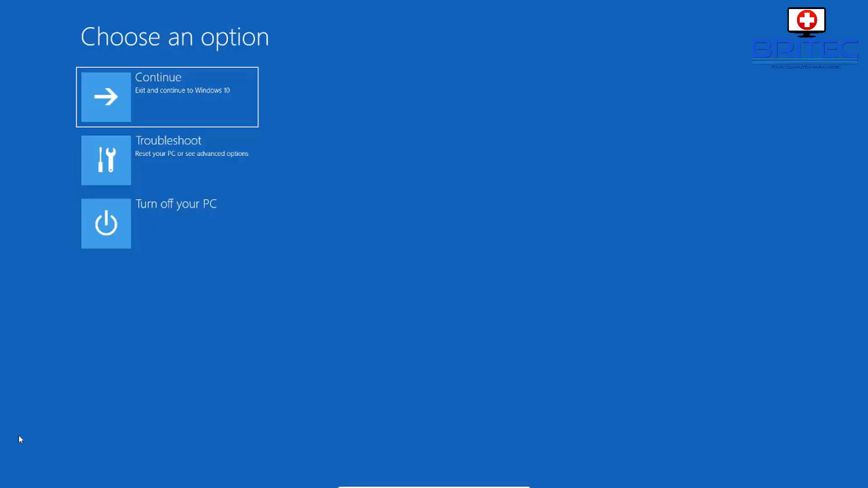
Browse the Advanced options tiles, then return to the Troubleshoot page
{"action": "key", "text": "Down"}
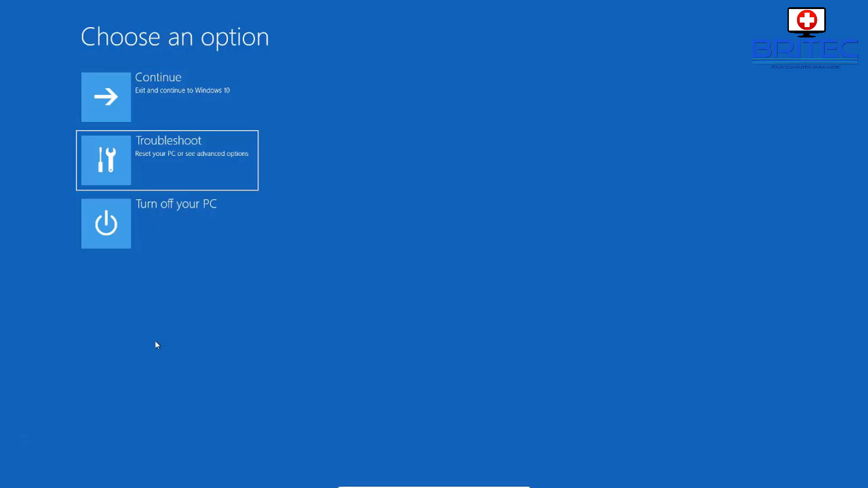
{"action": "left_click", "coordinate": [145, 167]}
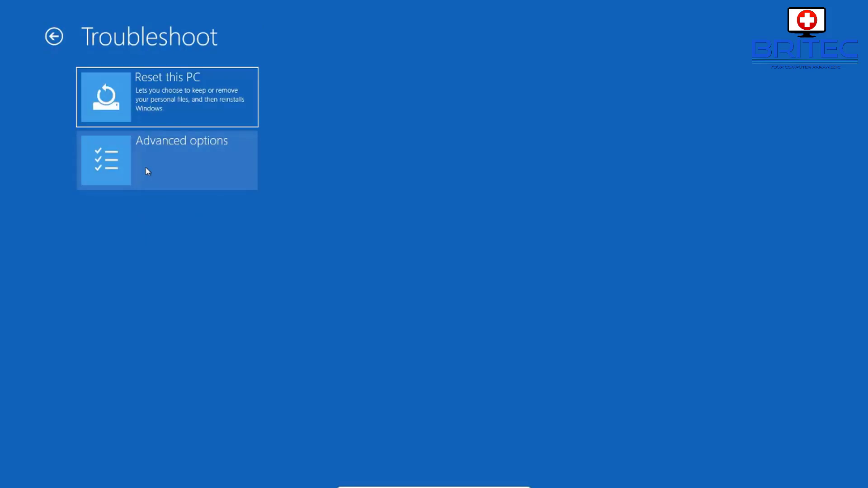
{"action": "left_click", "coordinate": [184, 164]}
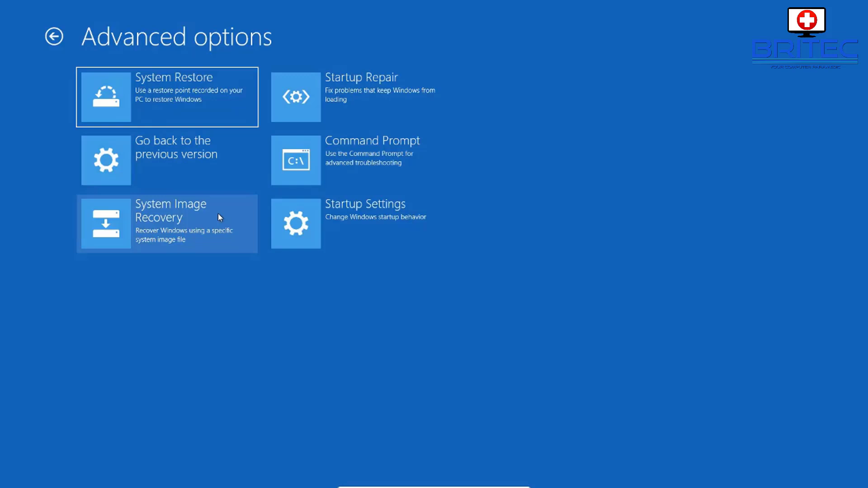
{"action": "left_click", "coordinate": [180, 166]}
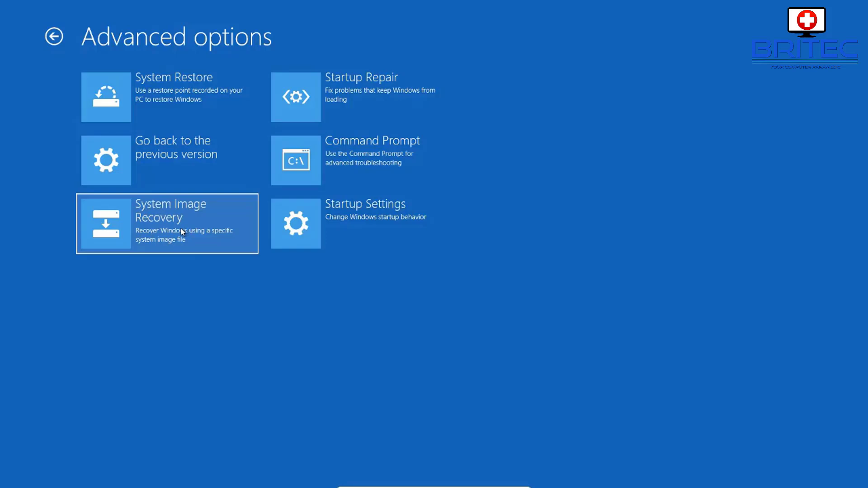
{"action": "left_click", "coordinate": [53, 37]}
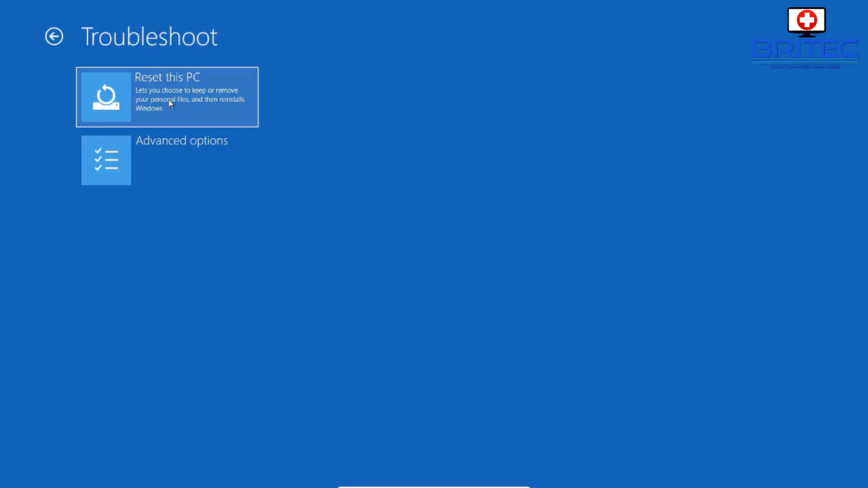
Open the Reset this PC options
{"action": "left_click", "coordinate": [170, 103]}
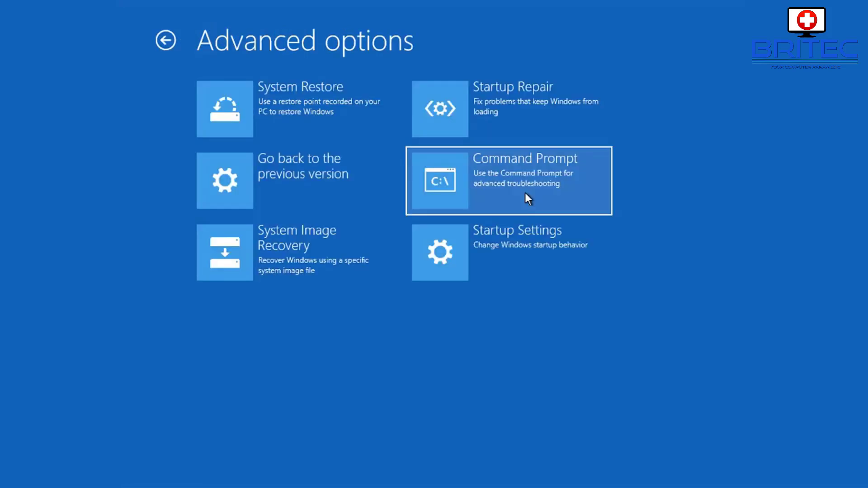
Relaunch Command Prompt, switch to drive D: and list its contents with dir
{"action": "left_click", "coordinate": [527, 198]}
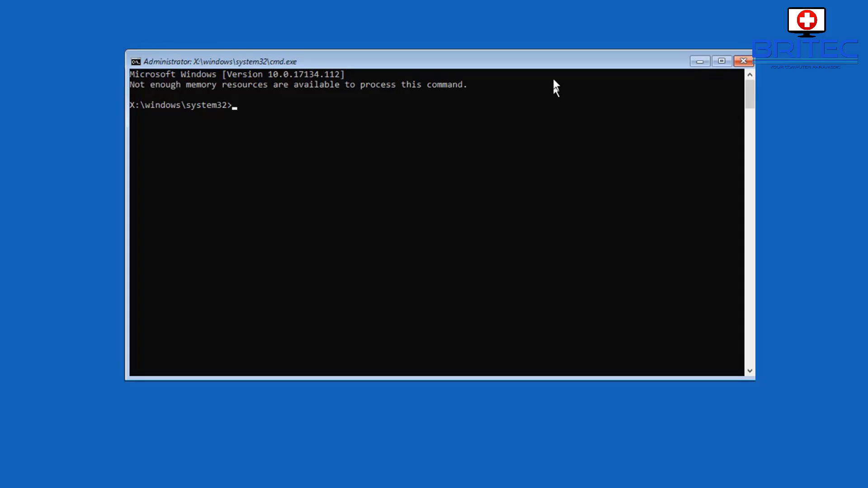
{"action": "left_click_drag", "start_coordinate": [554, 62], "coordinate": [544, 61]}
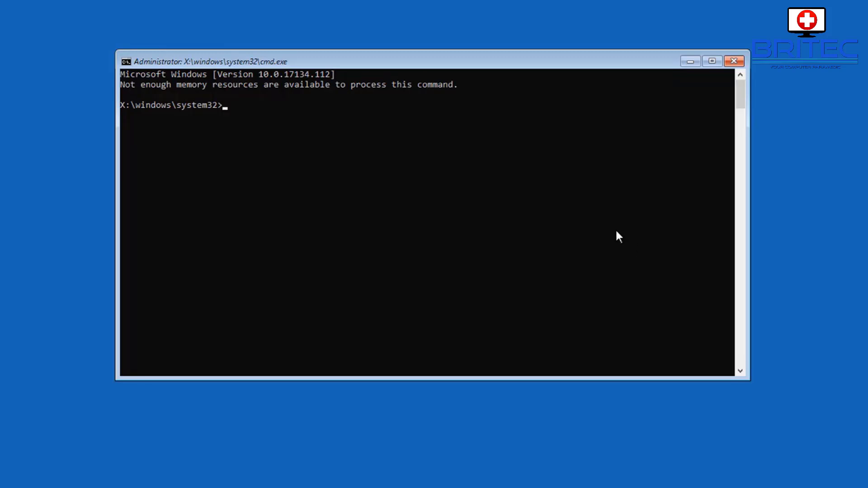
{"action": "type", "text": "d:"}
{"action": "key", "text": "Return"}
{"action": "type", "text": "dir"}
{"action": "key", "text": "Return"}
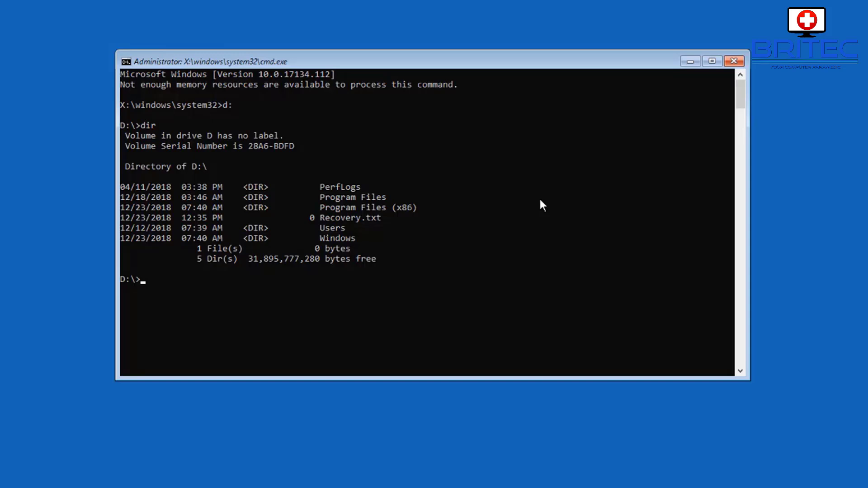
Type cd \ to change to the root directory
{"action": "type", "text": "cd"}
{"action": "key", "text": "BackSpace"}
{"action": "key", "text": "BackSpace"}
{"action": "type", "text": "cd \\windows\\system32\\config"}
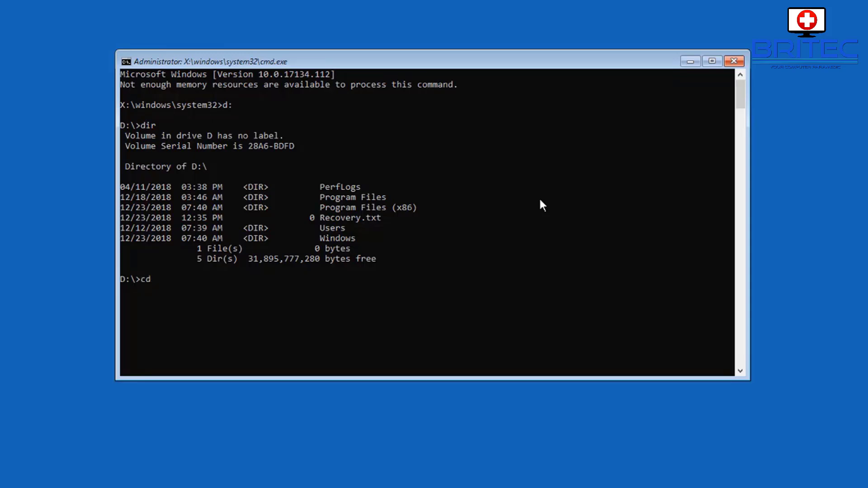
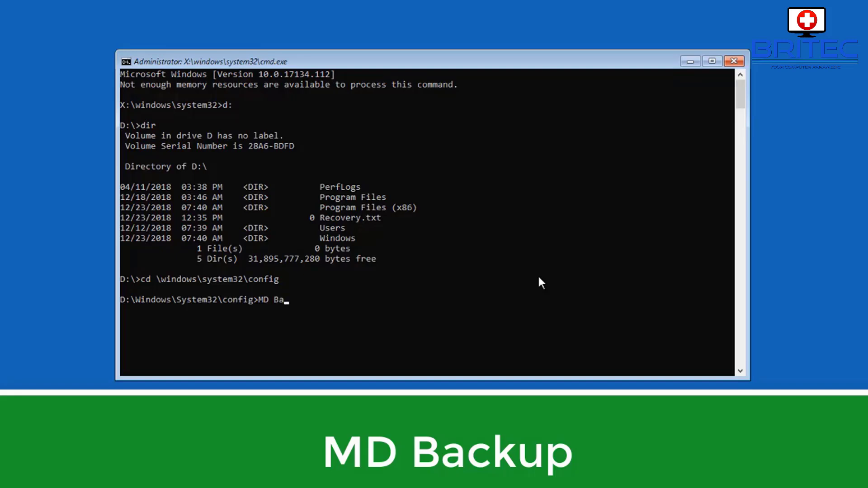
Complete the 'MD Backup' command at the D:\Windows\System32\config prompt
{"action": "type", "text": "up"}
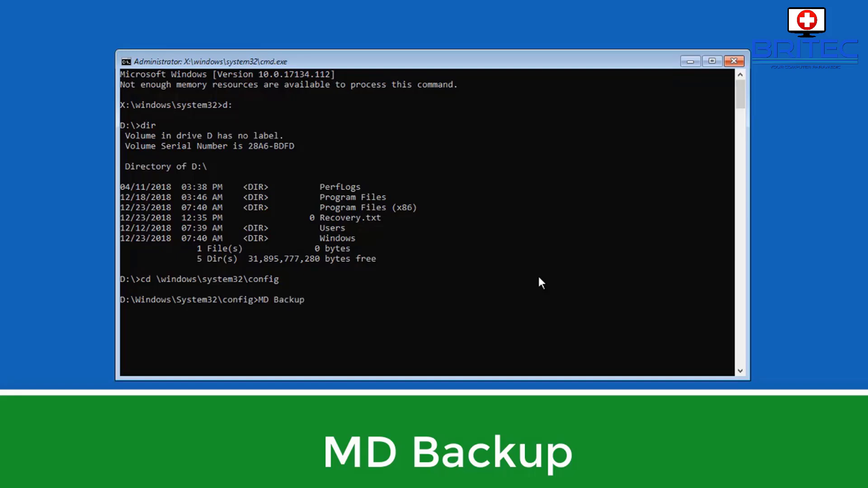
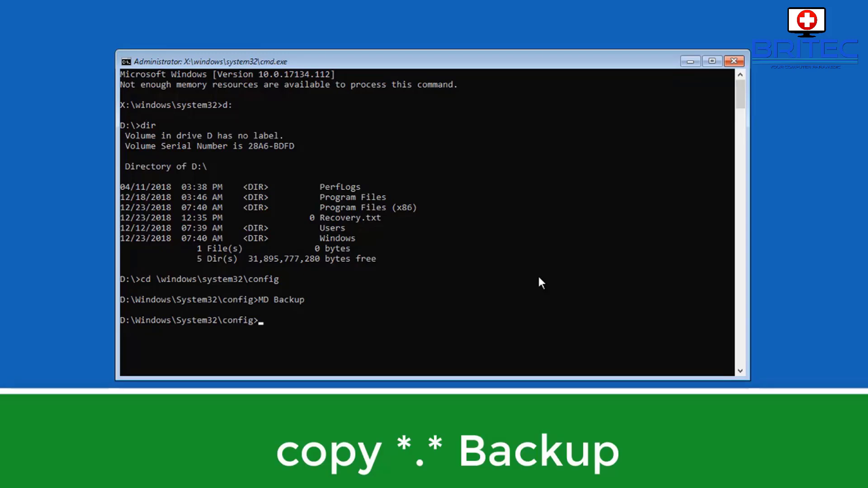
Copy all ten hive files from D:\Windows\System32\config into Backup with 'copy *.* Backup'
{"action": "type", "text": "copy *.* Backup"}
{"action": "key", "text": "Return"}
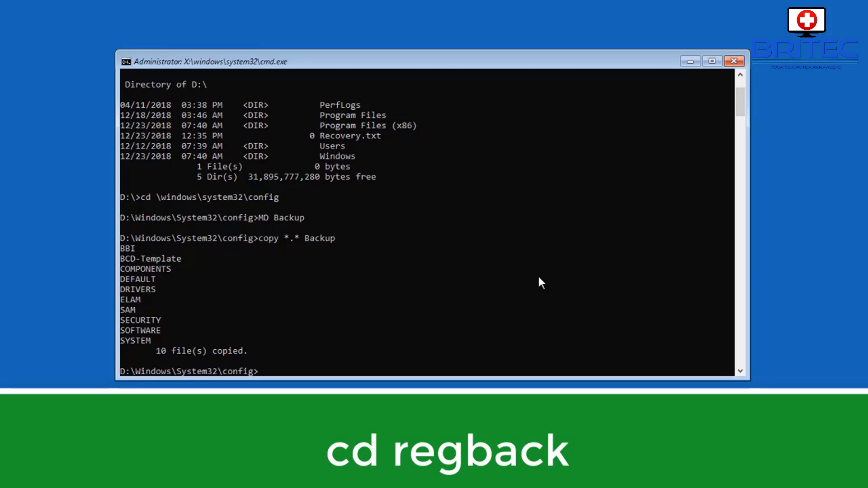
Switch into the RegBack folder and list its DEFAULT, SAM, SECURITY, SOFTWARE and SYSTEM hives
{"action": "type", "text": "cd regback"}
{"action": "key", "text": "Return"}
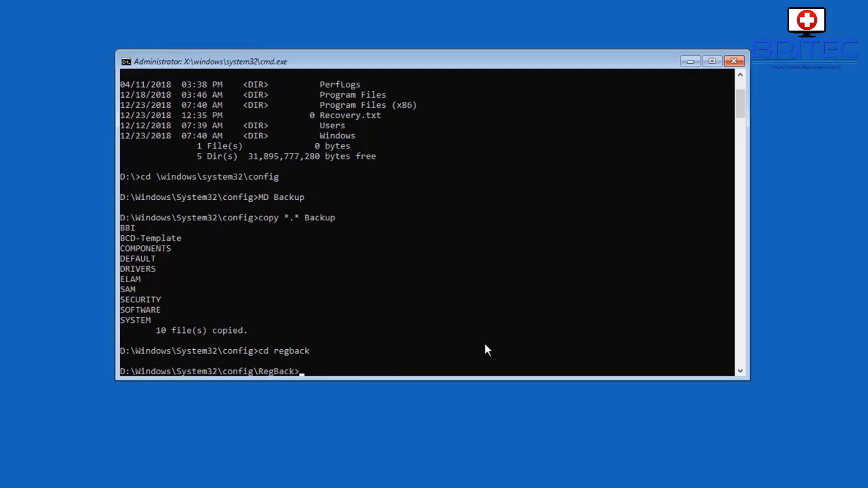
{"action": "type", "text": "dir"}
{"action": "key", "text": "Return"}
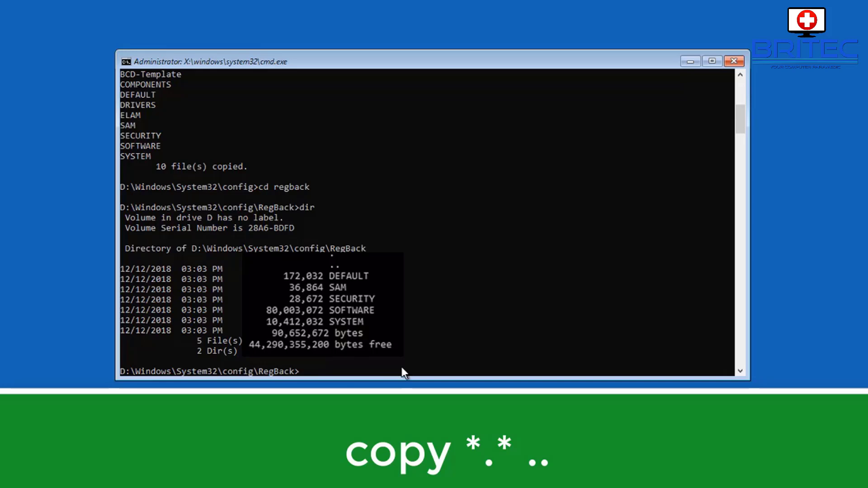
Copy the five RegBack hives up into config, answering A to overwrite all existing files
{"action": "type", "text": "copy *.* .."}
{"action": "key", "text": "Return"}
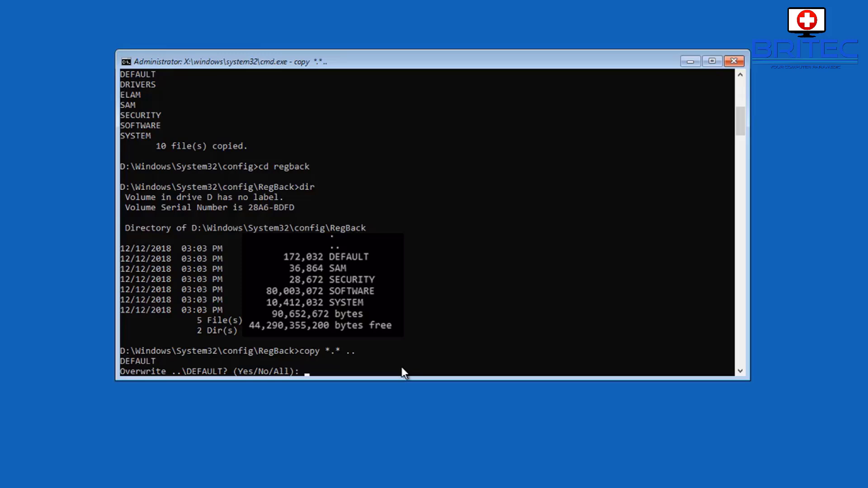
{"action": "type", "text": "A"}
{"action": "key", "text": "Return"}
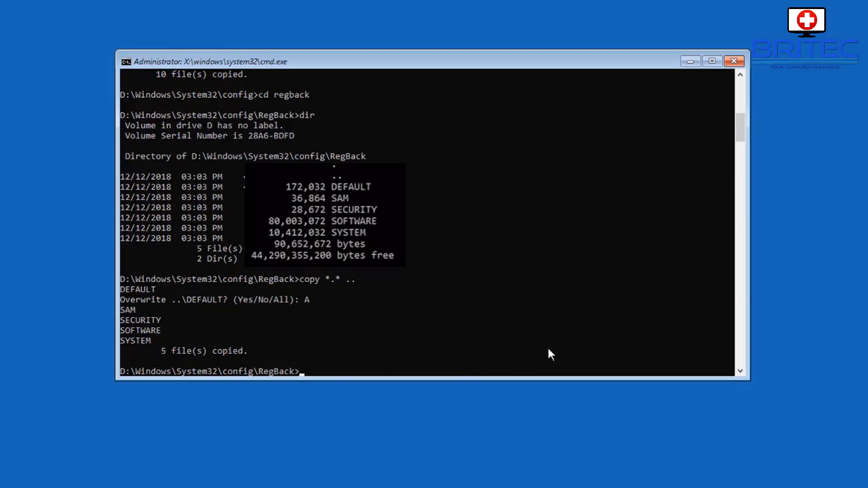
Exit Command Prompt to leave recovery and restart into Windows
{"action": "type", "text": "exit"}
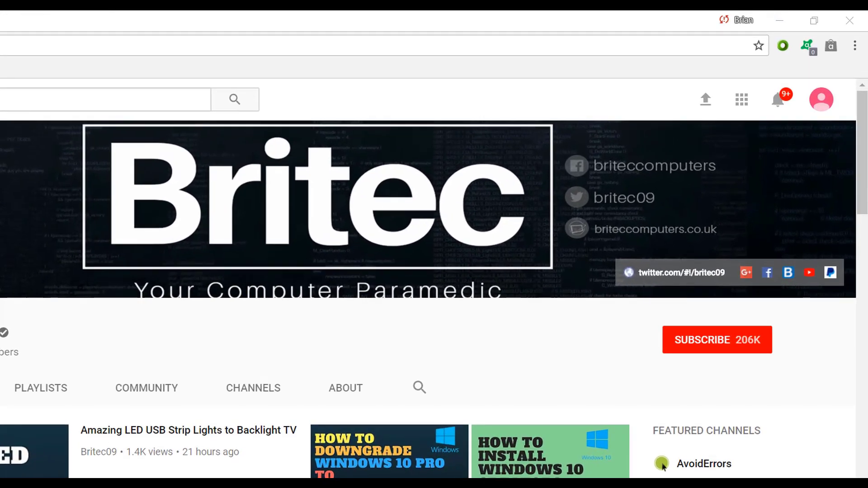
Subscribe to the Britec YouTube channel, now showing SUBSCRIBED 206K
{"action": "left_click", "coordinate": [727, 351]}
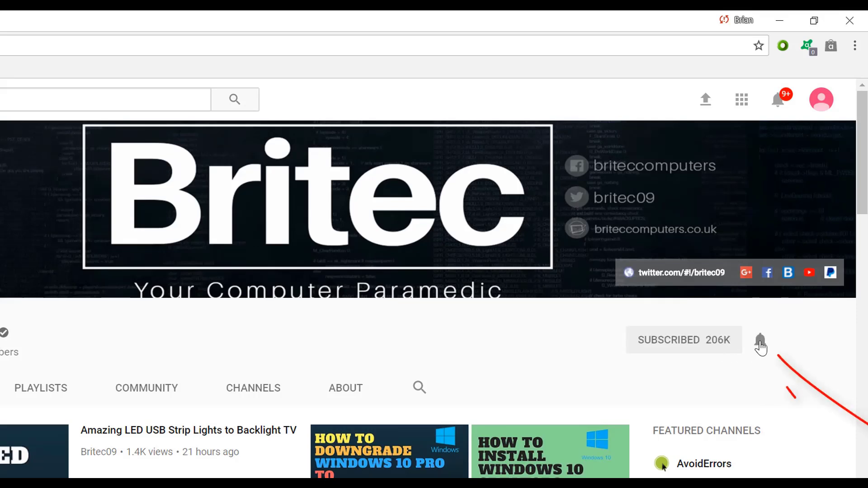